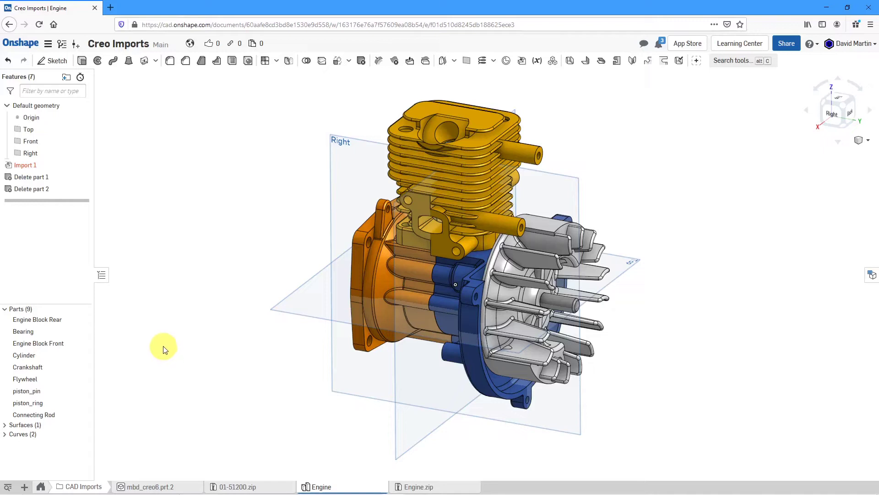
Create Assembly 2 and insert all nine Engine Part Studio parts as instances.
left_click(25, 487)
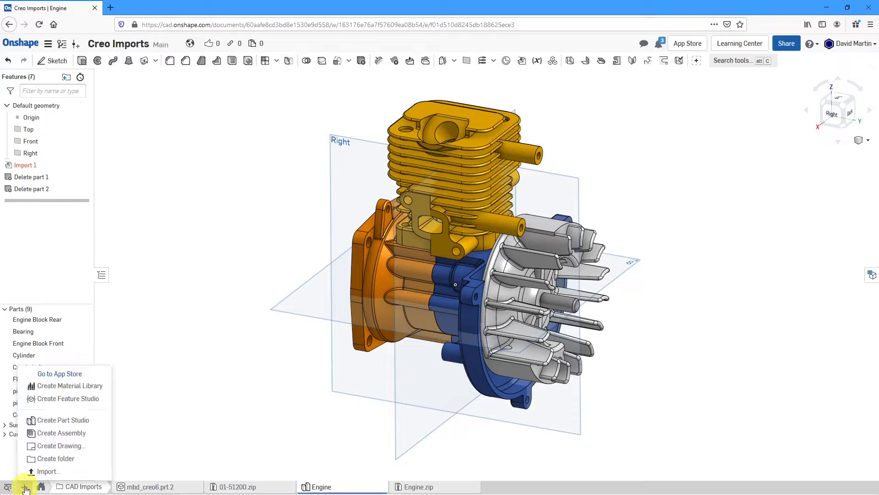
left_click(62, 433)
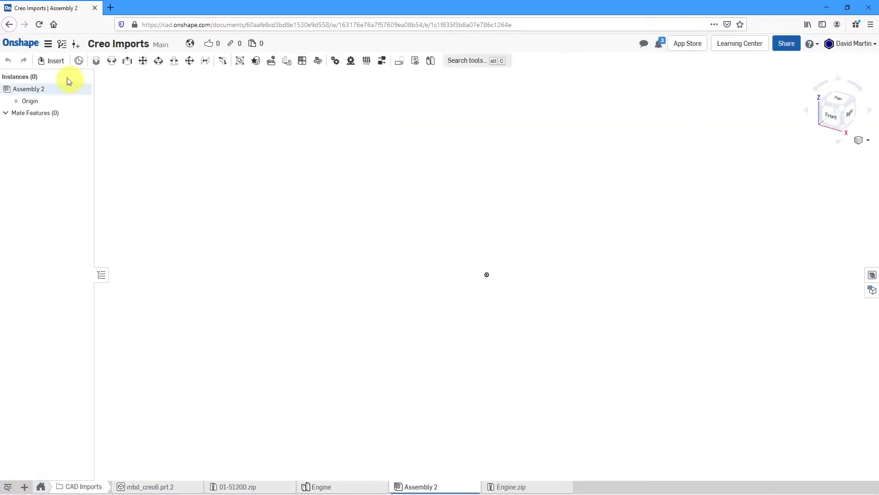
left_click(54, 61)
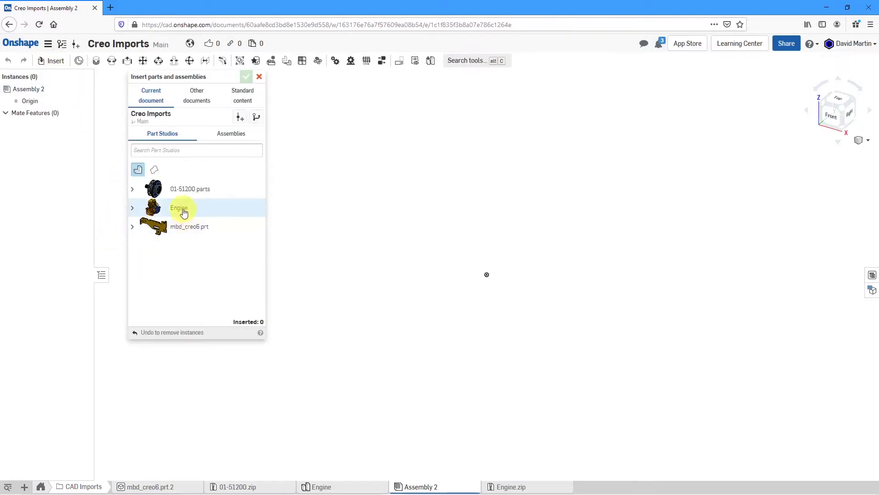
left_click(183, 209)
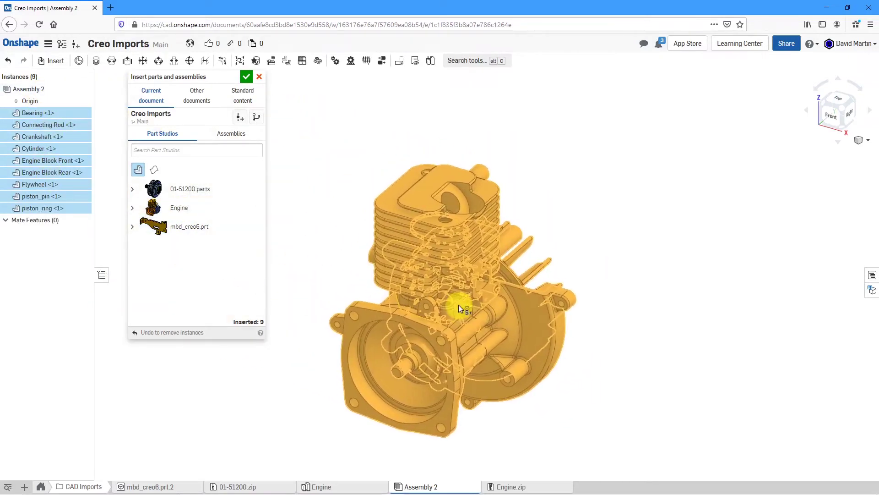
left_click(468, 307)
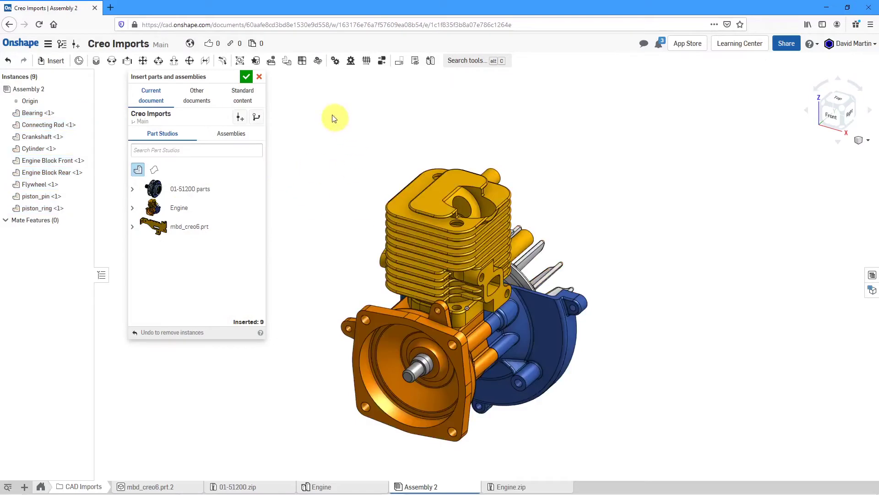
left_click(246, 77)
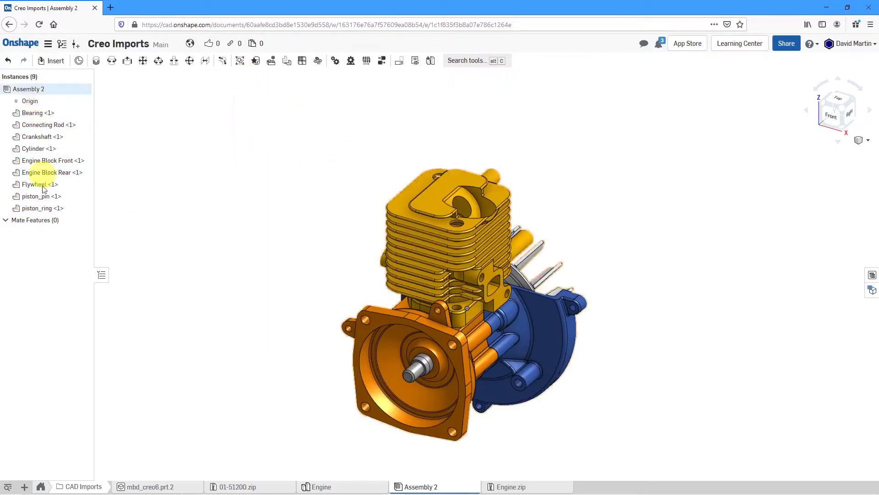
Orbit to the flywheel side and fix Engine Block Rear in place.
right_click_drag(440, 184, 380, 283)
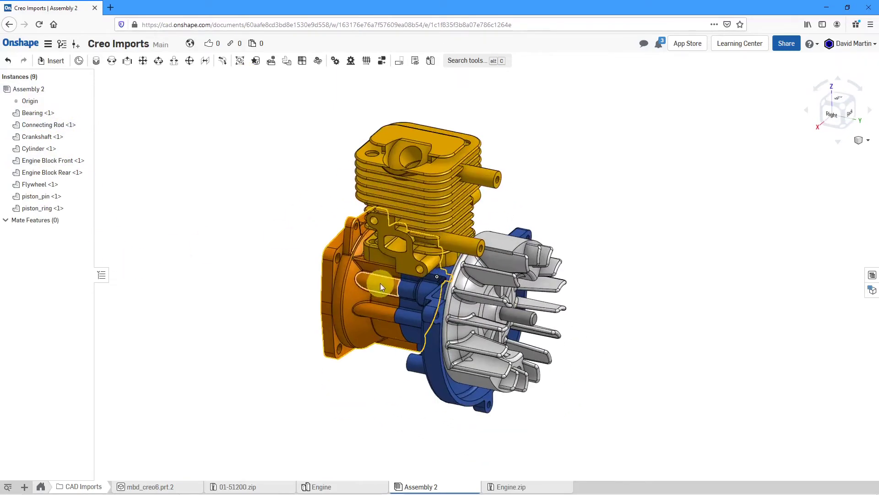
left_click(415, 332)
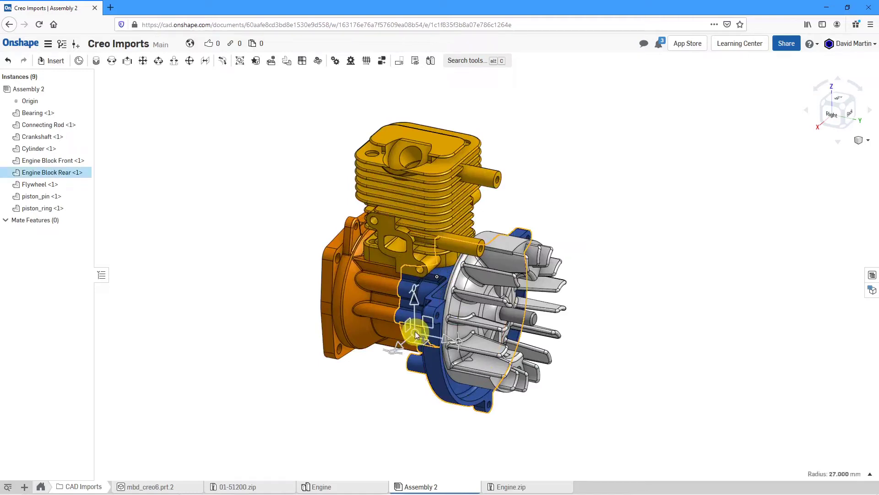
right_click(185, 133)
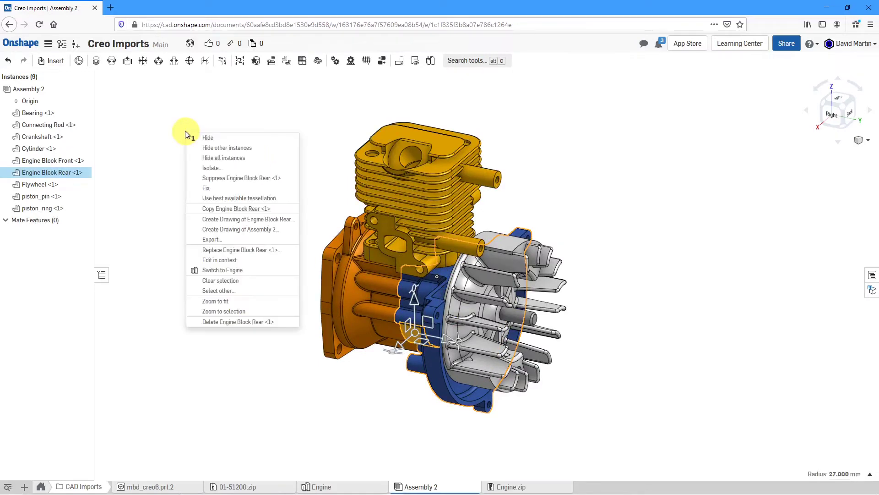
left_click(210, 188)
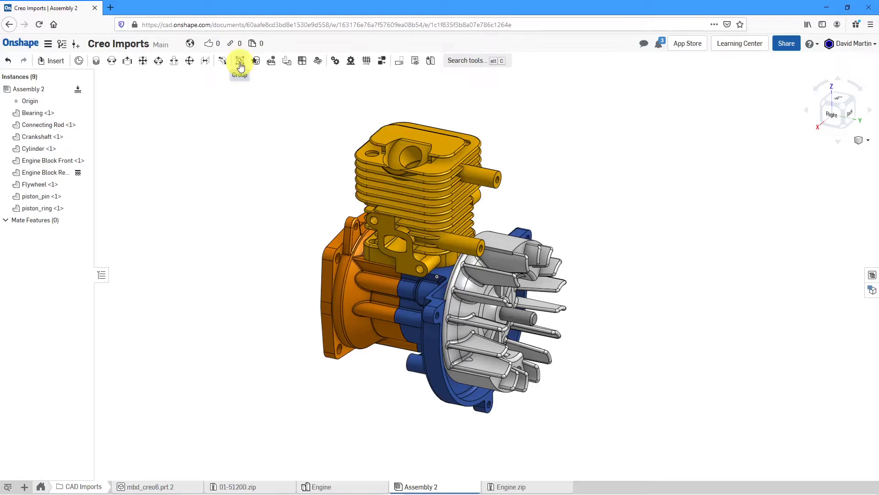
Create Group 1 from Engine Block Rear, Engine Block Front and Cylinder.
left_click(240, 65)
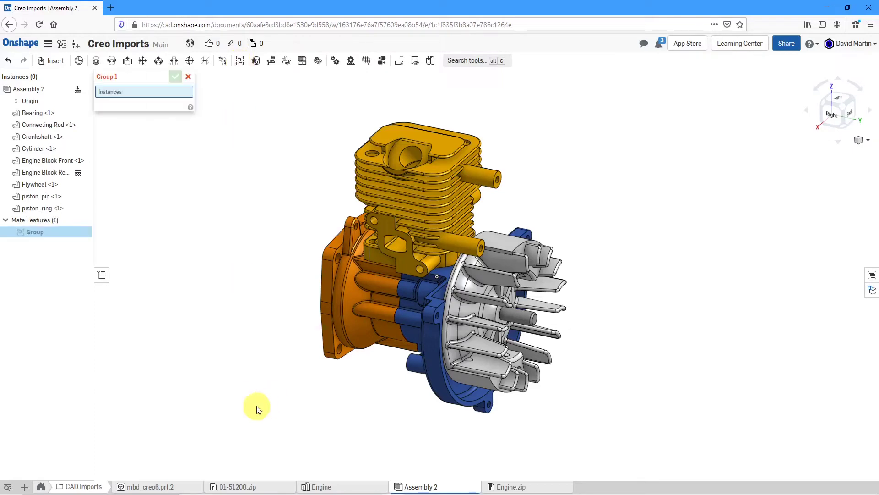
left_click(422, 352)
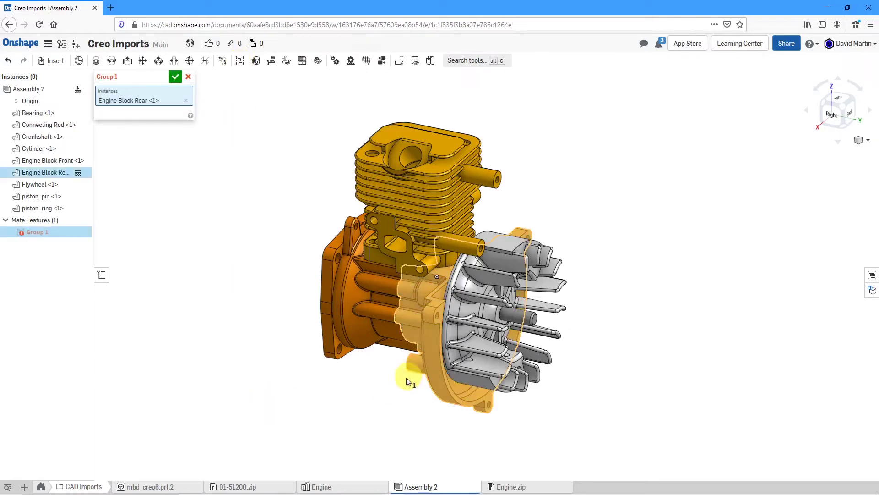
left_click(355, 329)
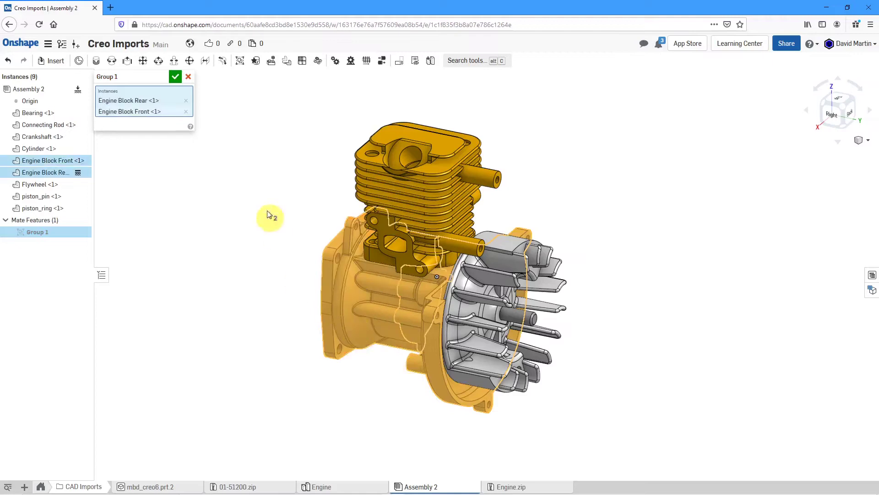
left_click(442, 152)
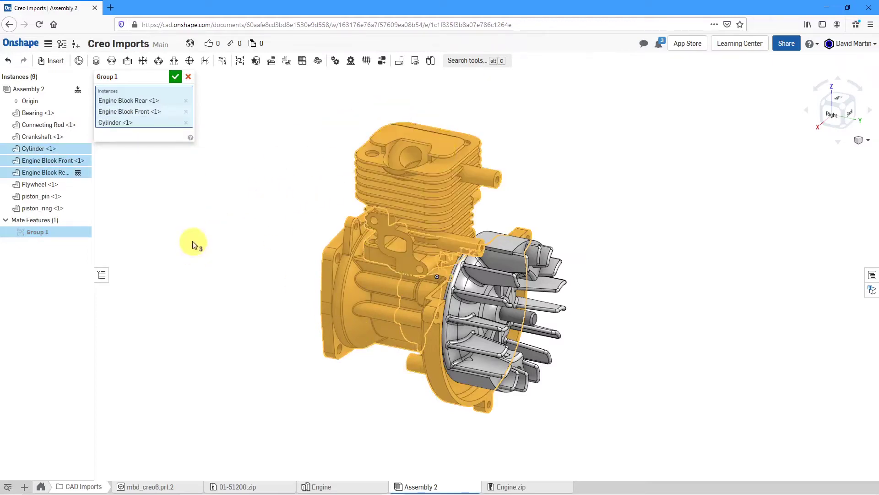
left_click(176, 76)
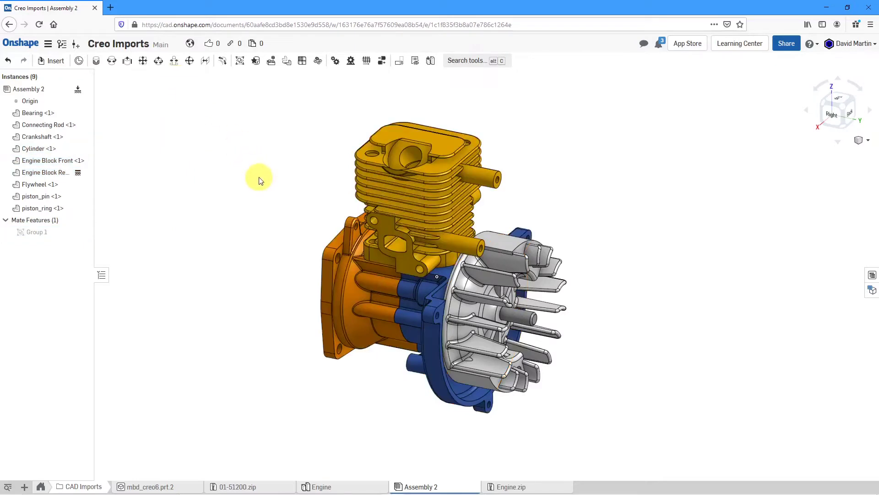
Create Group 2 from the Crankshaft and Flywheel, then check its members in Mate Features.
left_click(238, 65)
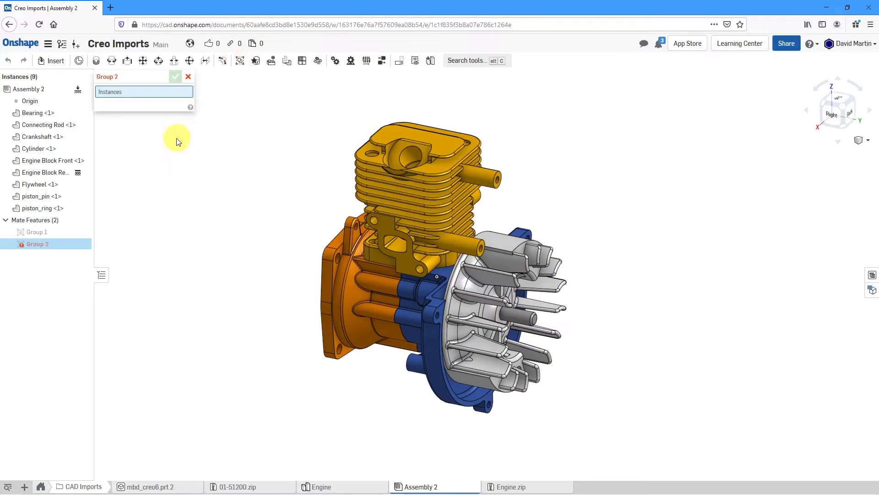
left_click(533, 317)
left_click(534, 280)
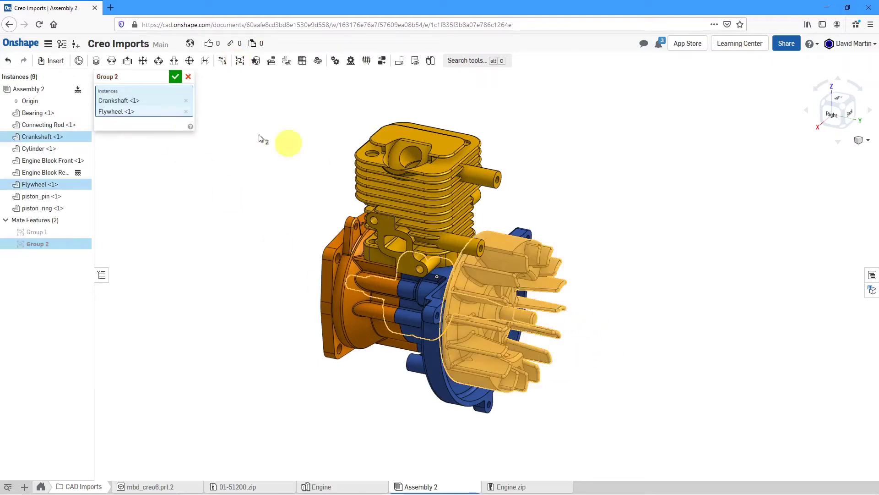
left_click(176, 78)
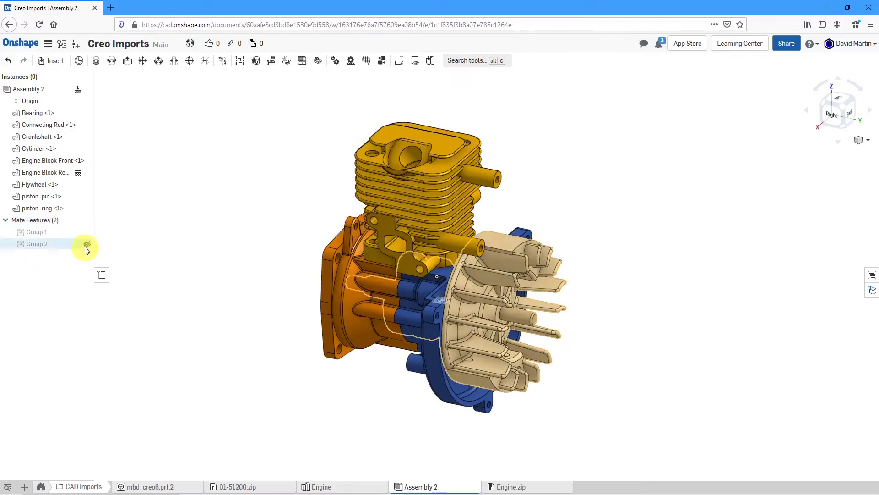
left_click(86, 243)
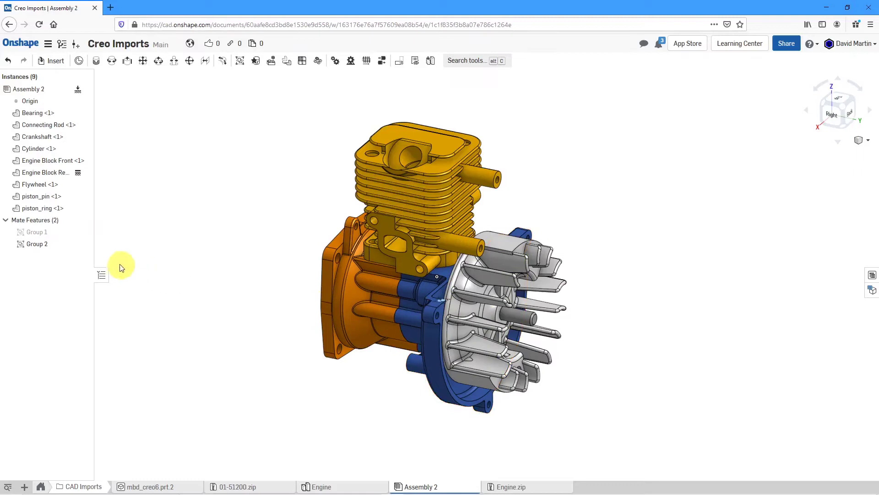
left_click(87, 244)
Slide the grouped crankshaft and flywheel out of the engine, then orbit to face the front block.
mouse_move(255, 274)
right_mouse_down()
mouse_move(277, 248)
mouse_move(323, 240)
mouse_move(281, 256)
mouse_move(257, 281)
mouse_move(265, 265)
mouse_move(244, 276)
right_mouse_up()
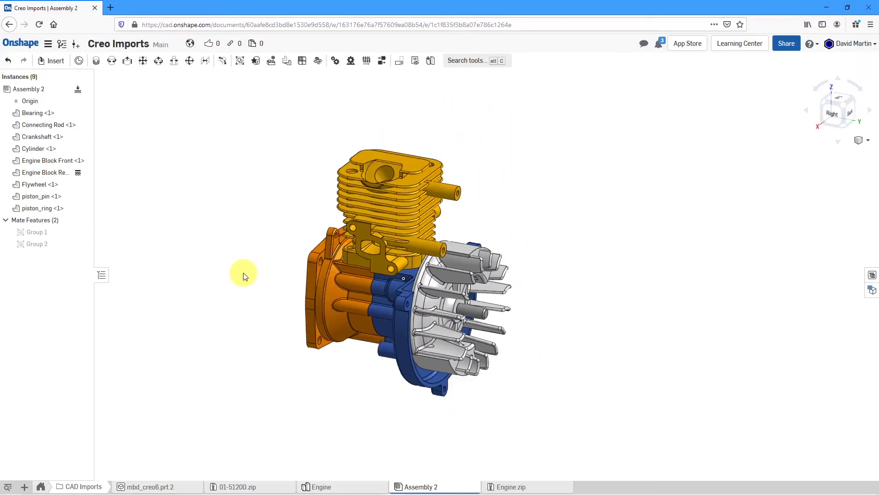
left_click(478, 315)
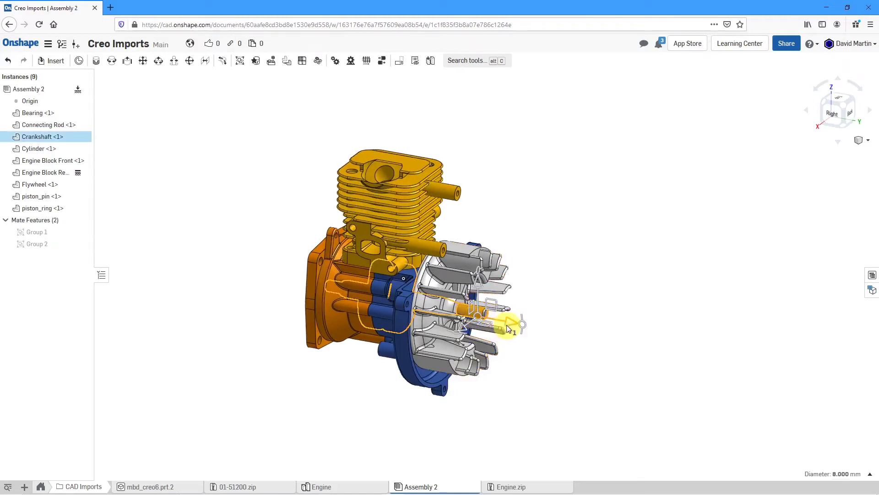
left_click_drag(576, 333, 686, 370)
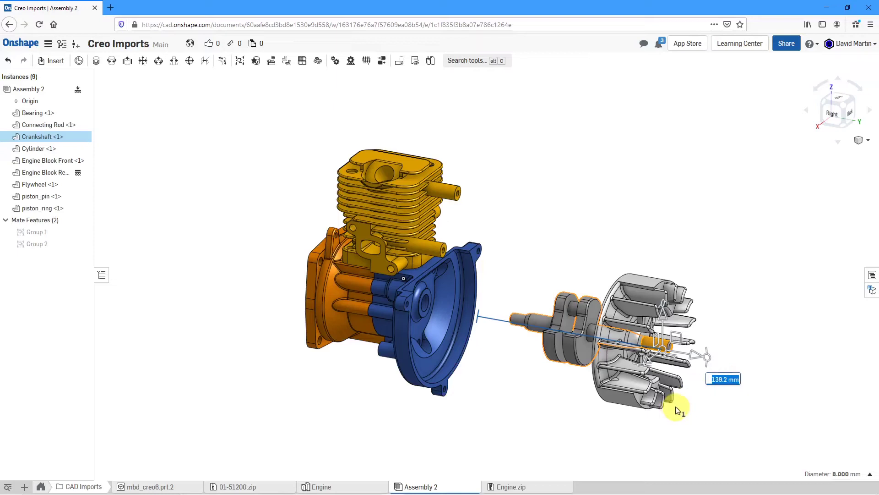
left_click(707, 397)
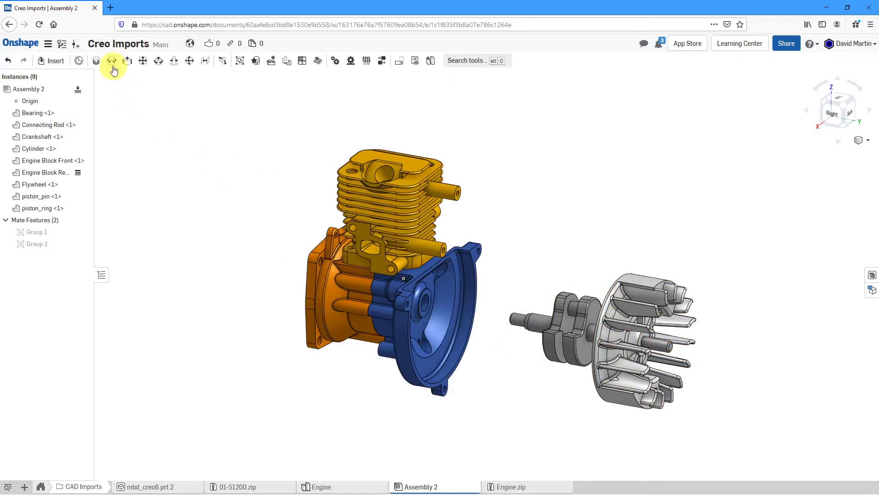
right_click_drag(435, 174, 522, 215)
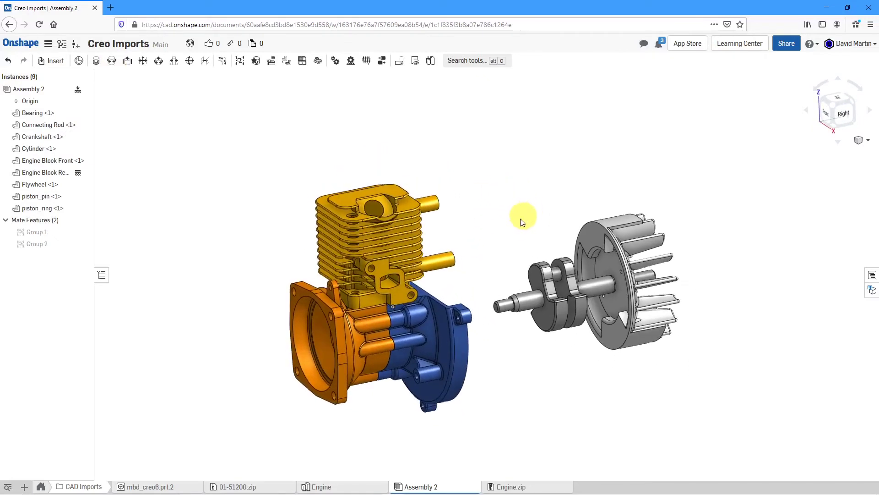
Hide Engine Block Front and snap back to the isometric view.
left_click(361, 369)
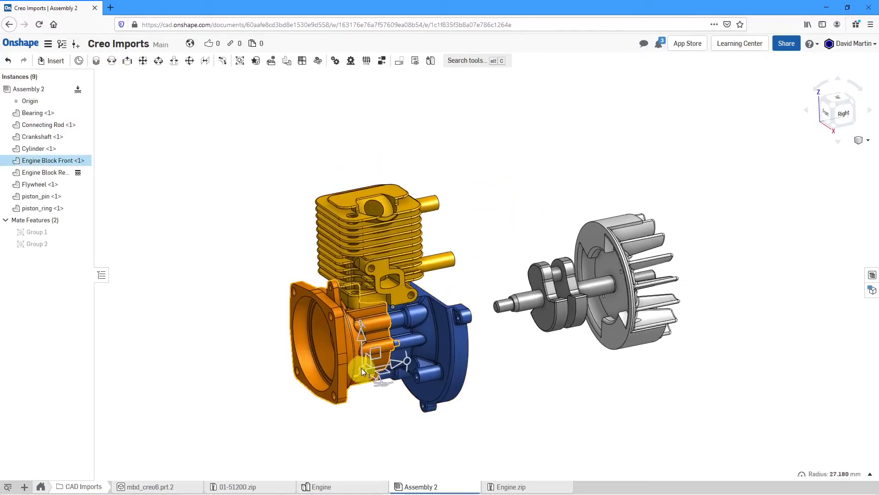
right_click(219, 163)
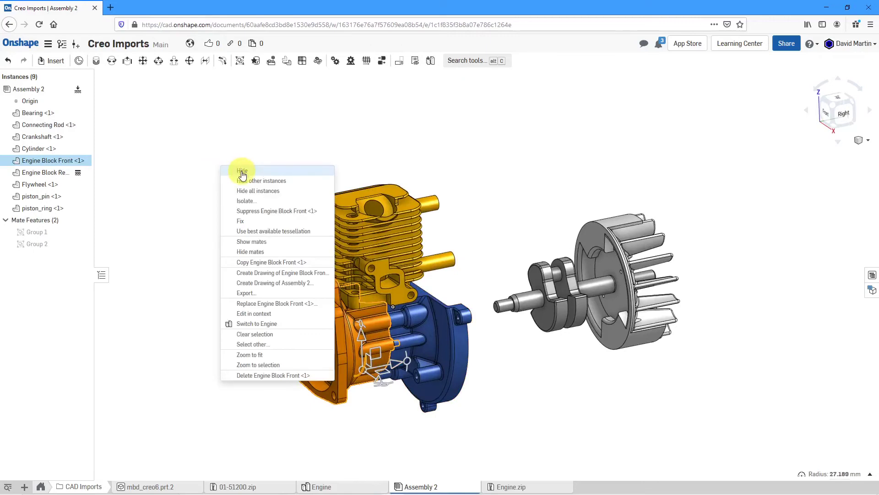
left_click(236, 173)
key("shift+7")
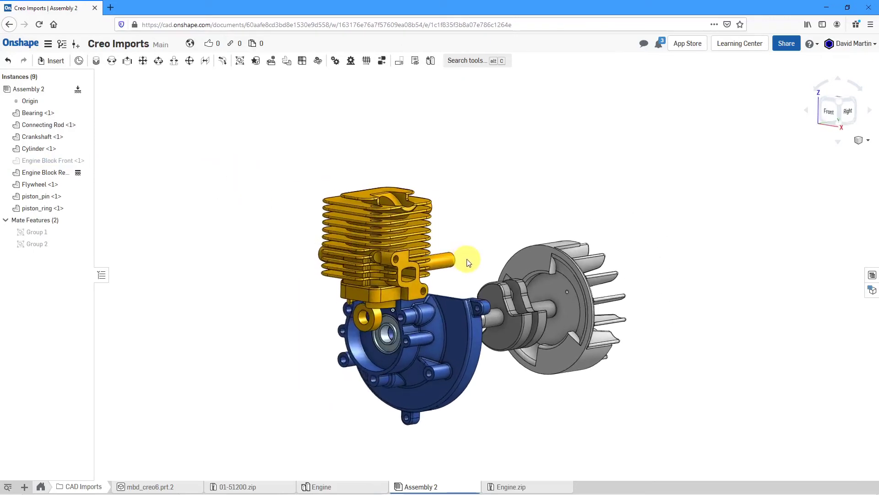
scroll(386, 369, "up", 2)
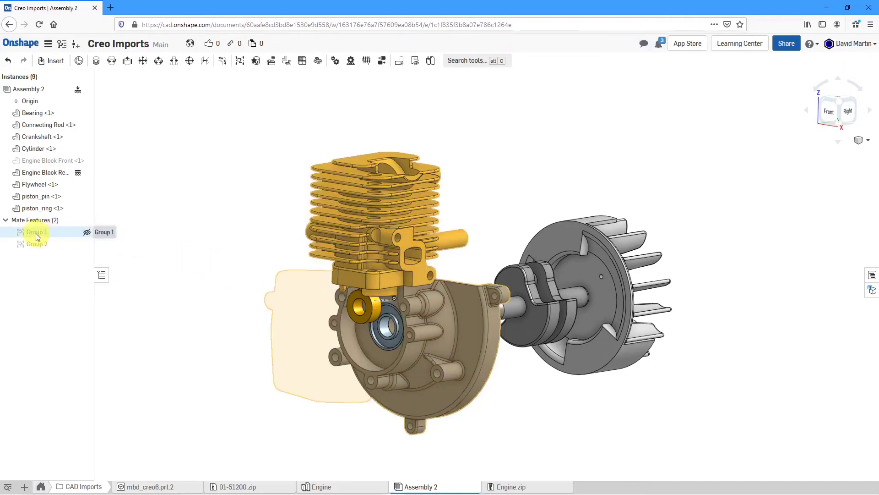
Edit Group 1 to add the Bearing as a fourth member.
left_click(36, 232)
right_click(36, 235)
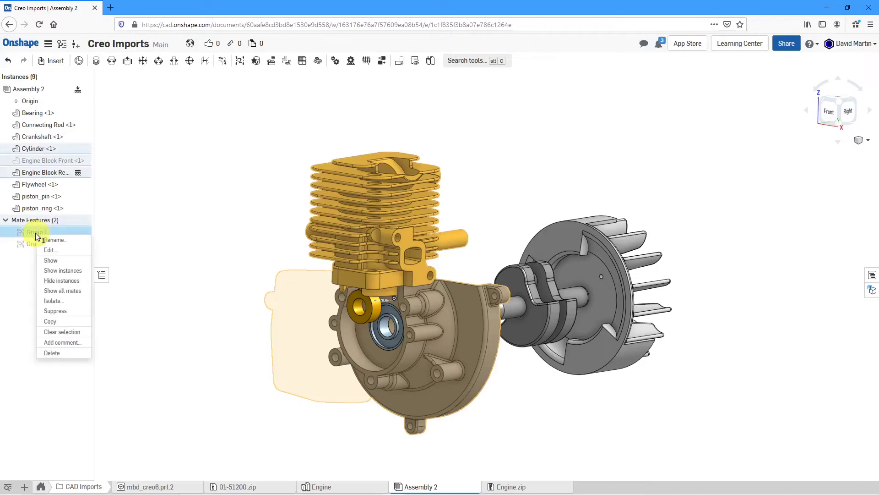
left_click(50, 251)
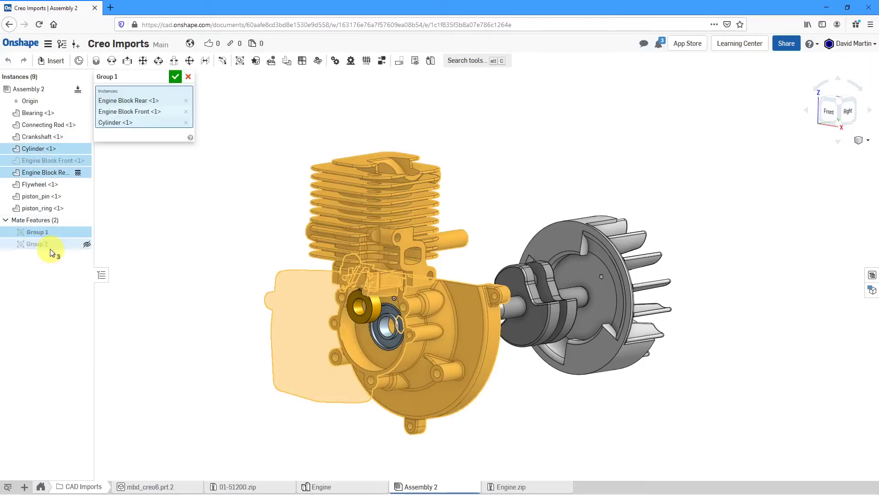
left_click(384, 336)
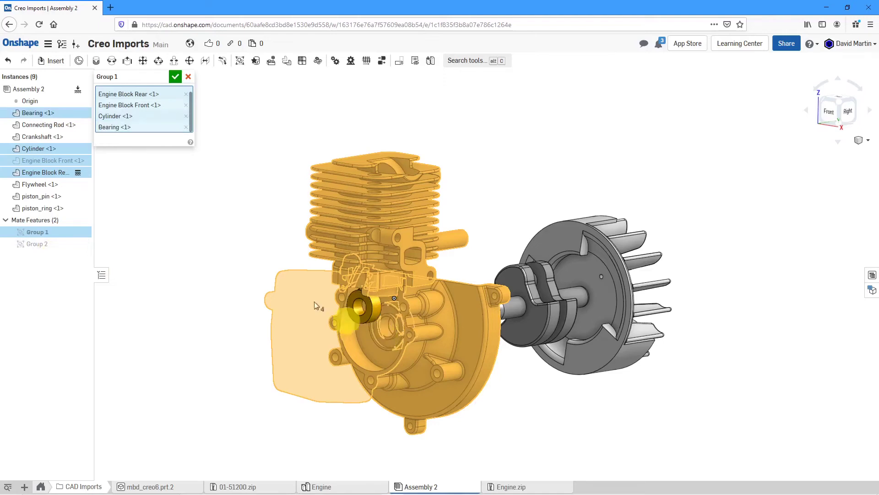
left_click(176, 77)
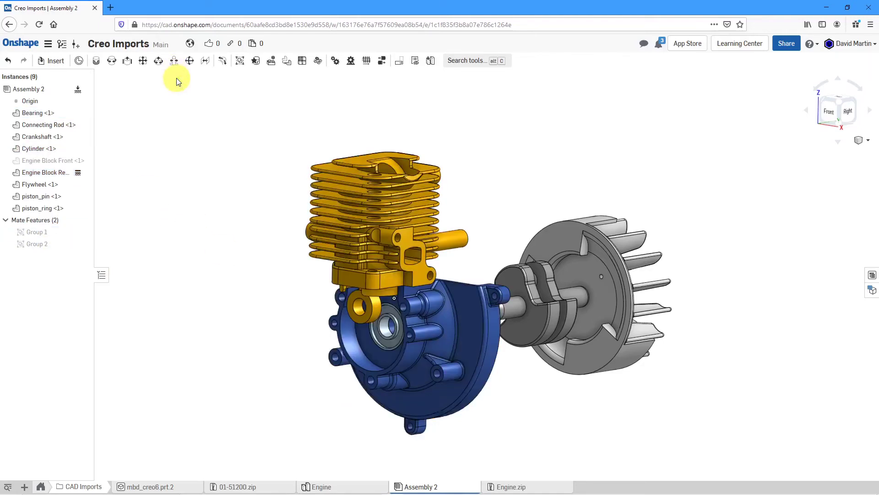
Add Revolute 1 between the bearing's and crankshaft's mate connectors, cancelling the extra Revolute 2.
left_click(111, 62)
scroll(369, 361, "up", 5)
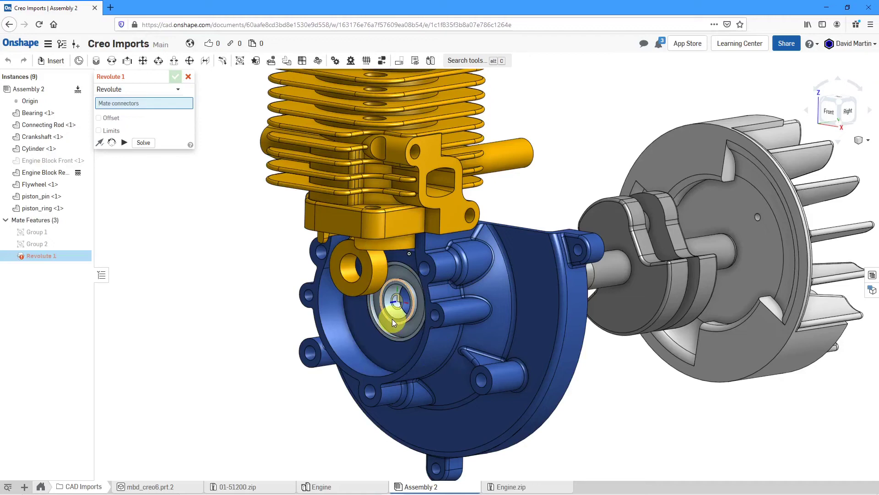
left_click(392, 319)
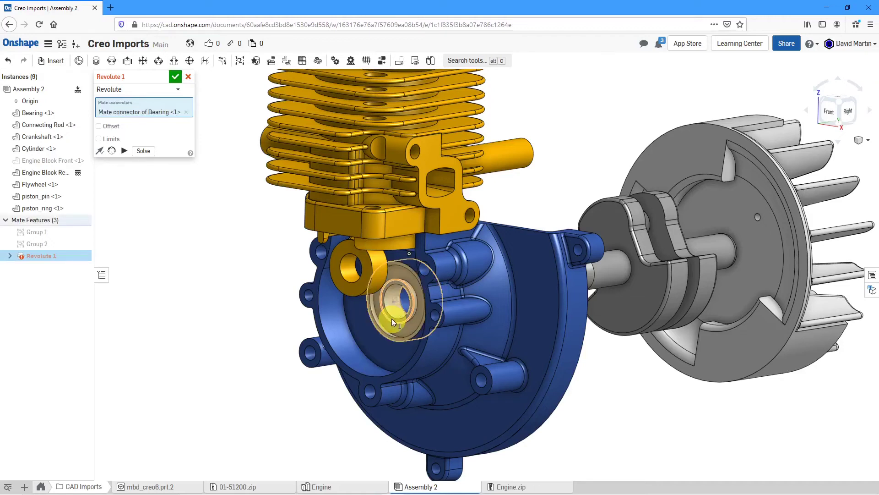
scroll(366, 315, "down", 5)
right_click_drag(442, 319, 424, 345)
scroll(711, 338, "up", 4)
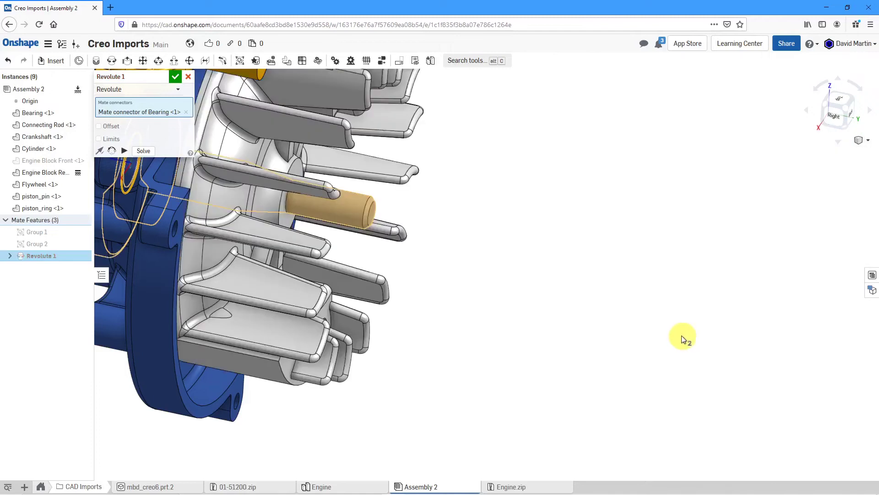
scroll(606, 332, "down", 3)
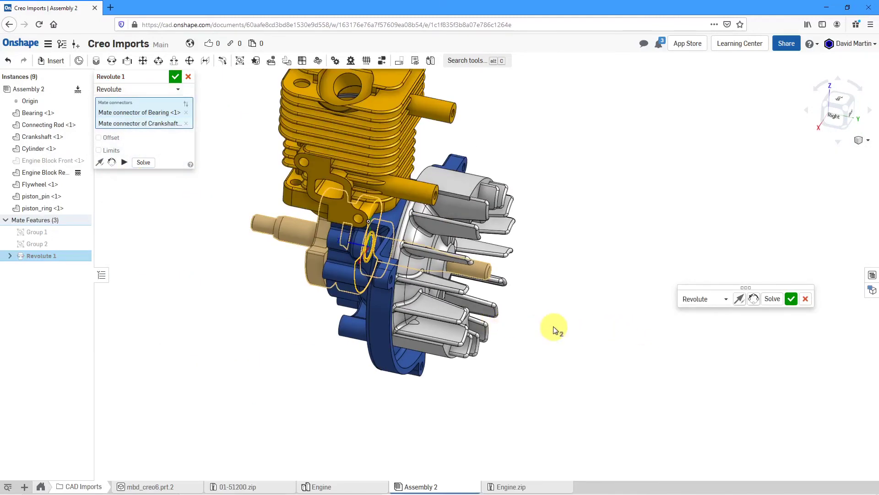
right_click_drag(553, 326, 600, 327)
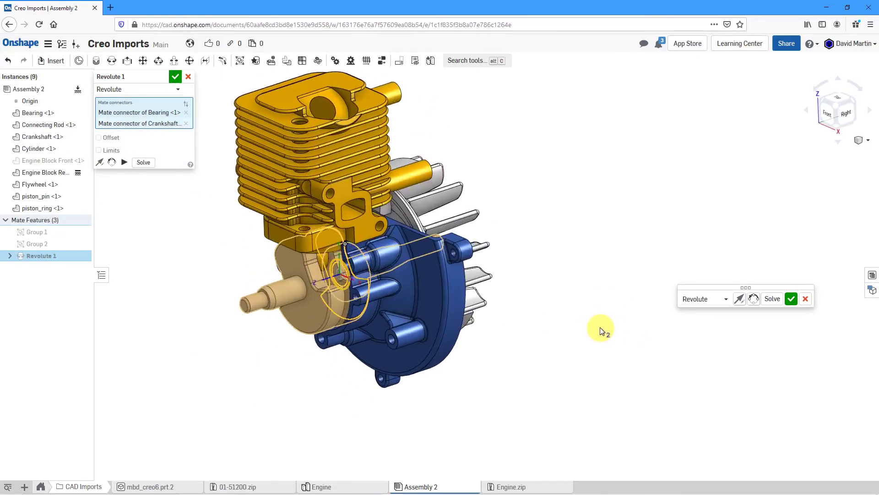
left_click(791, 301)
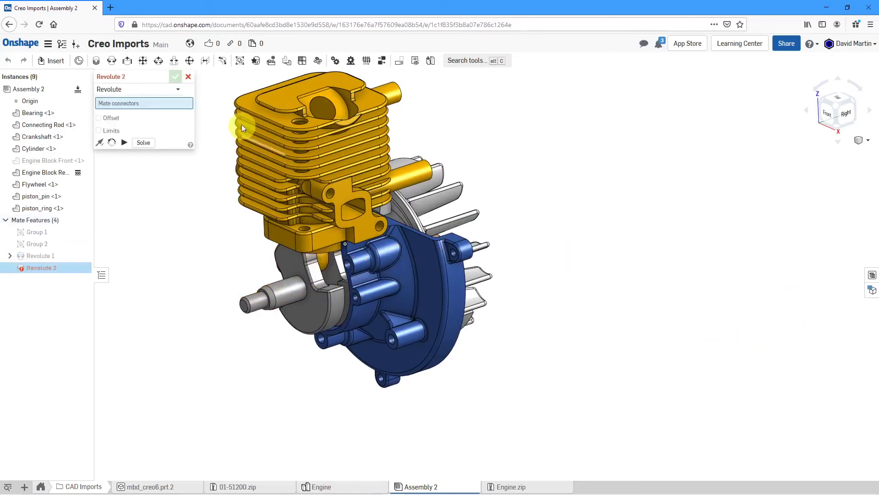
left_click(189, 78)
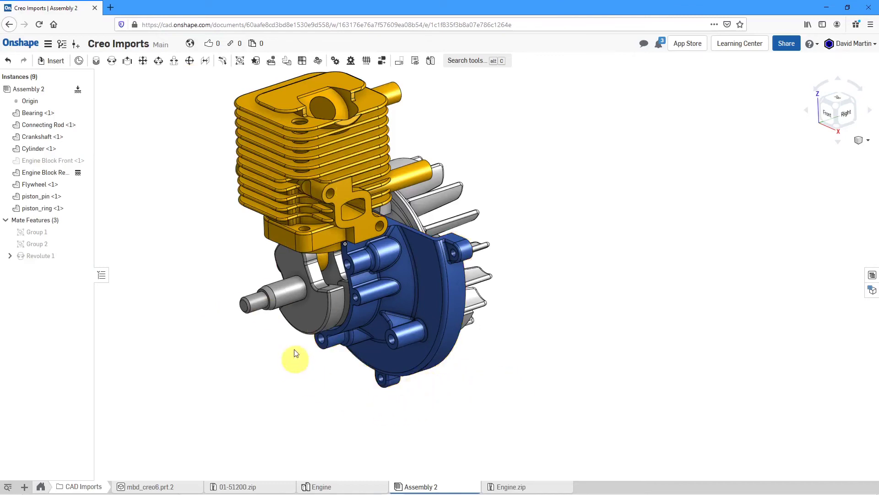
Rotate the crankshaft about its revolute axis and try sliding it along the axis.
left_click(283, 298)
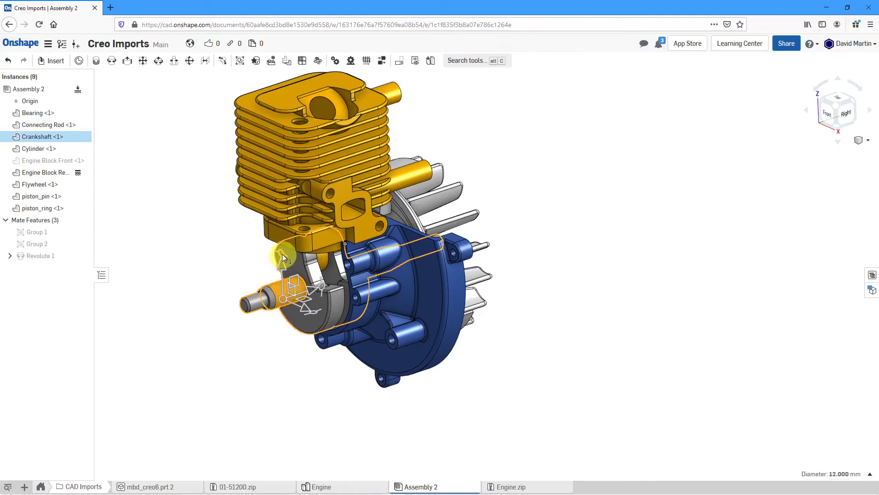
left_click_drag(282, 253, 273, 297)
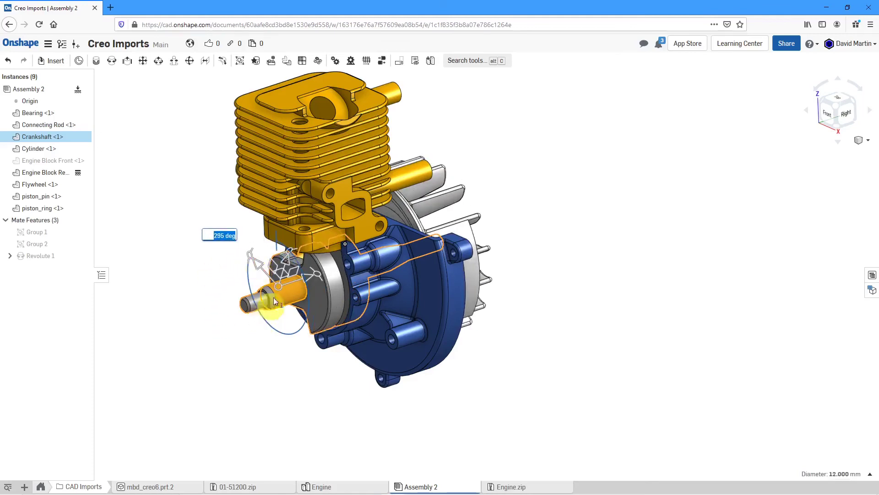
left_click_drag(315, 274, 251, 282)
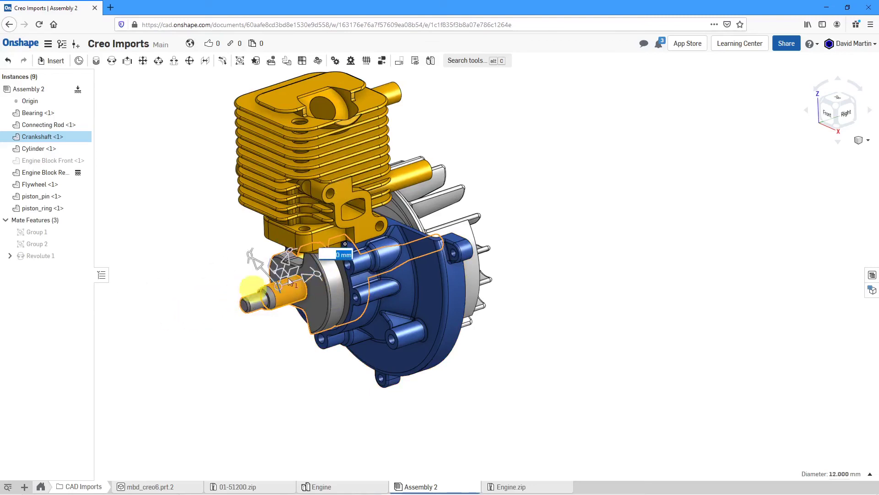
Show Engine Block Front <1> again and zoom to fit the whole engine.
left_click(196, 221)
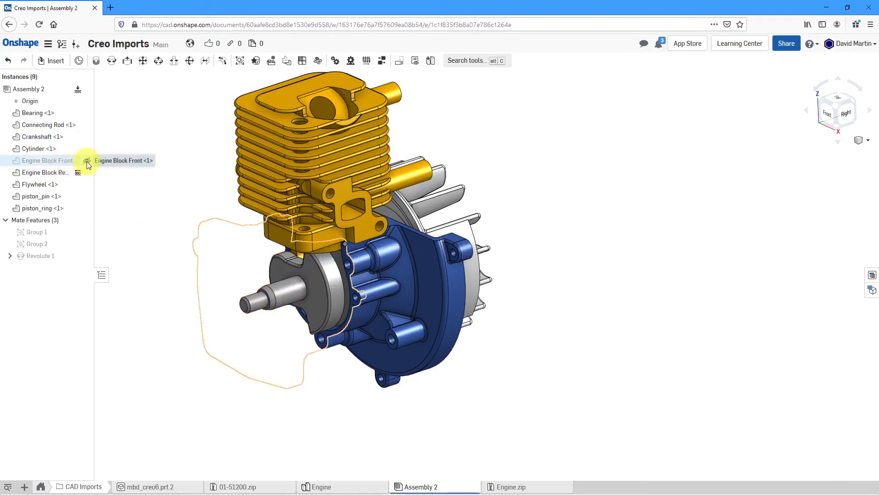
left_click(87, 161)
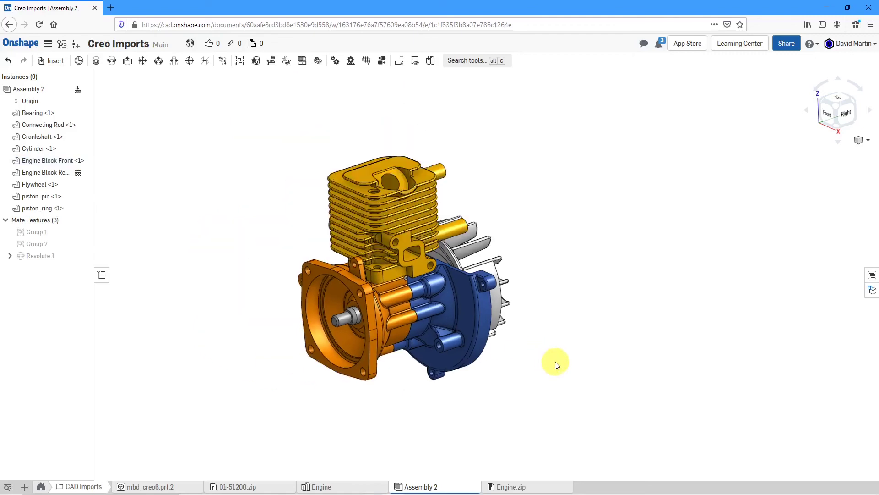
key("f")
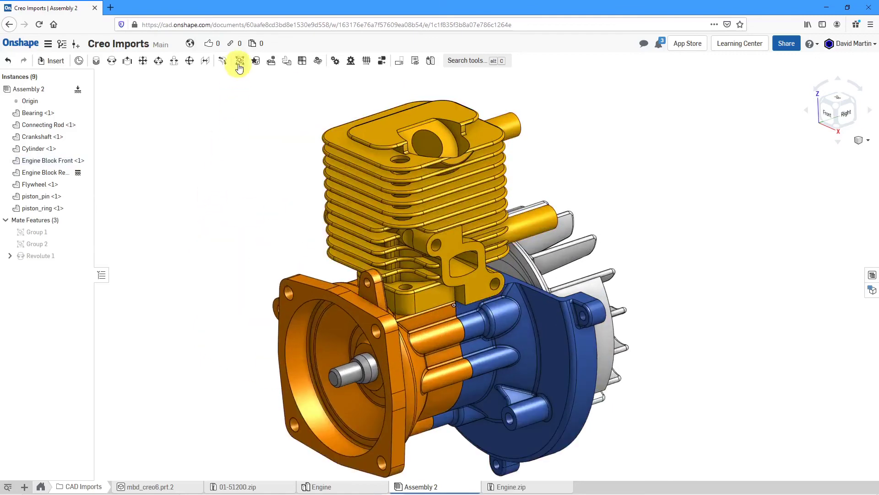